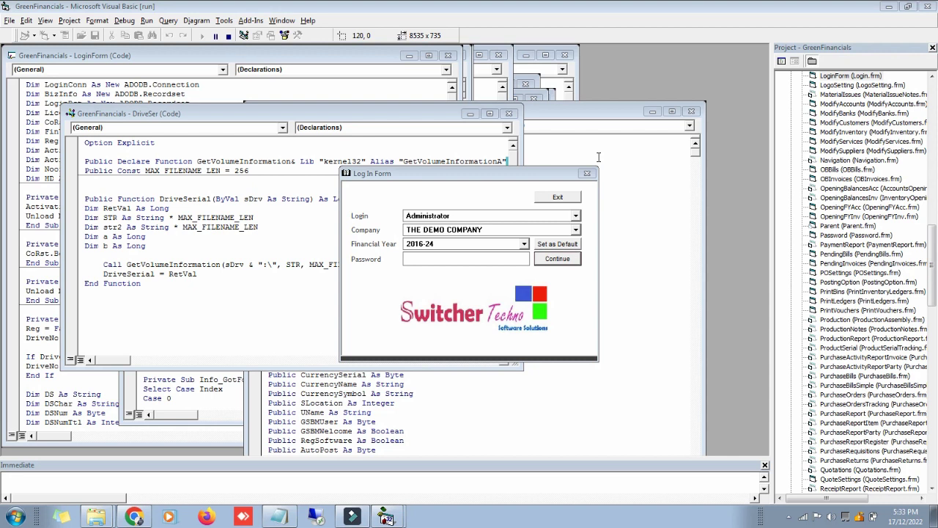
# Log in as Administrator to THE DEMO COMPANY for financial year 2016-24 and open the Chart of Services
pyautogui.click(576, 258)
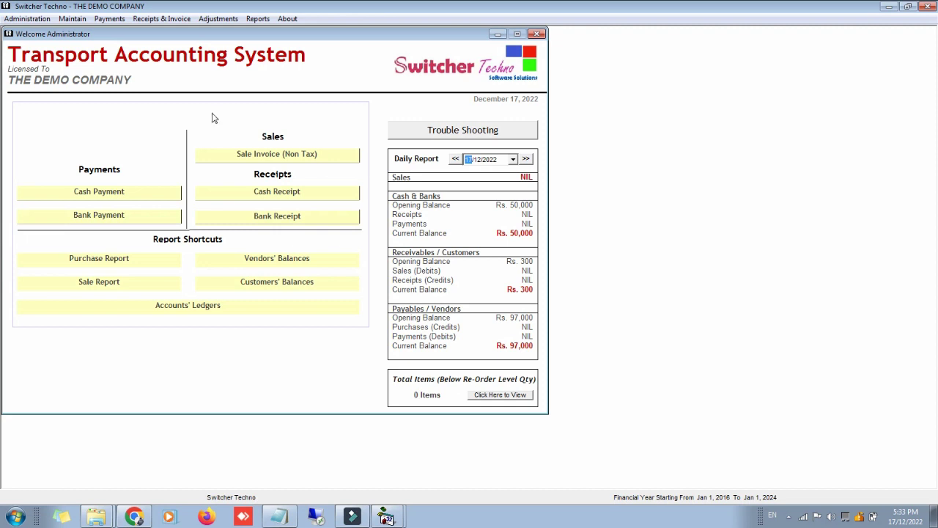
pyautogui.click(73, 19)
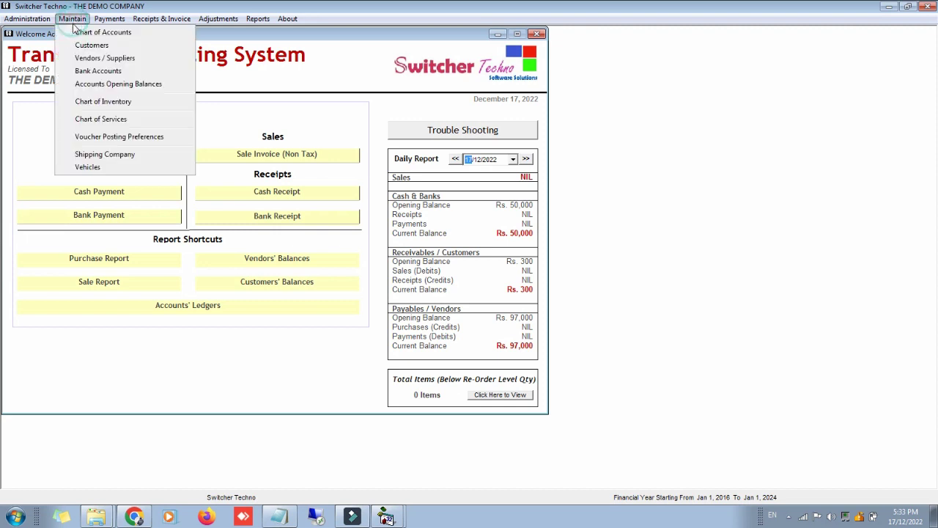
pyautogui.click(108, 121)
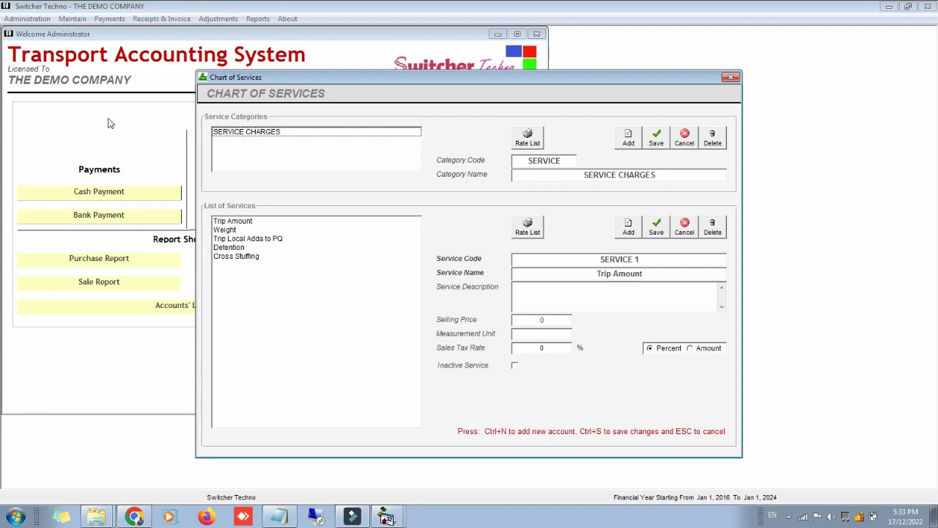
# Look through the services in the SERVICE CHARGES category, from Trip Amount to Trip Local Adda to PQ
pyautogui.click(269, 158)
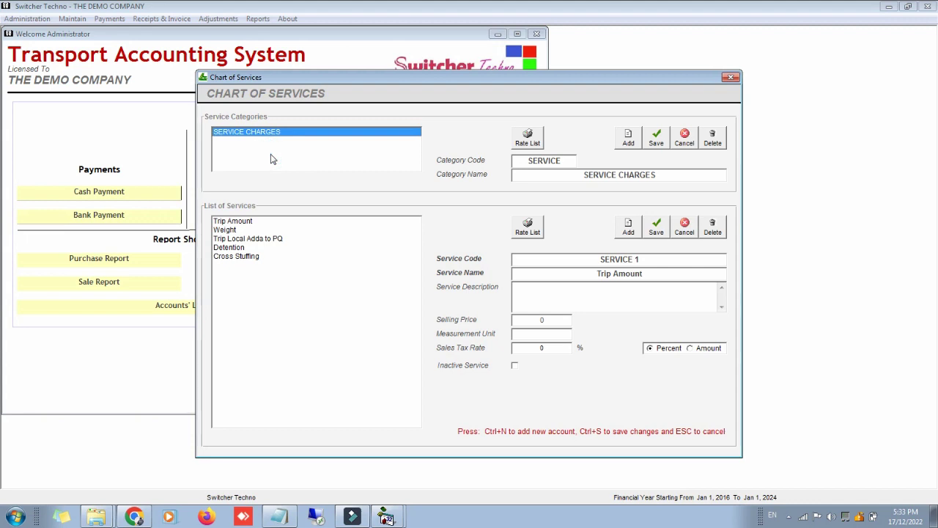
pyautogui.click(255, 221)
pyautogui.press('Down')
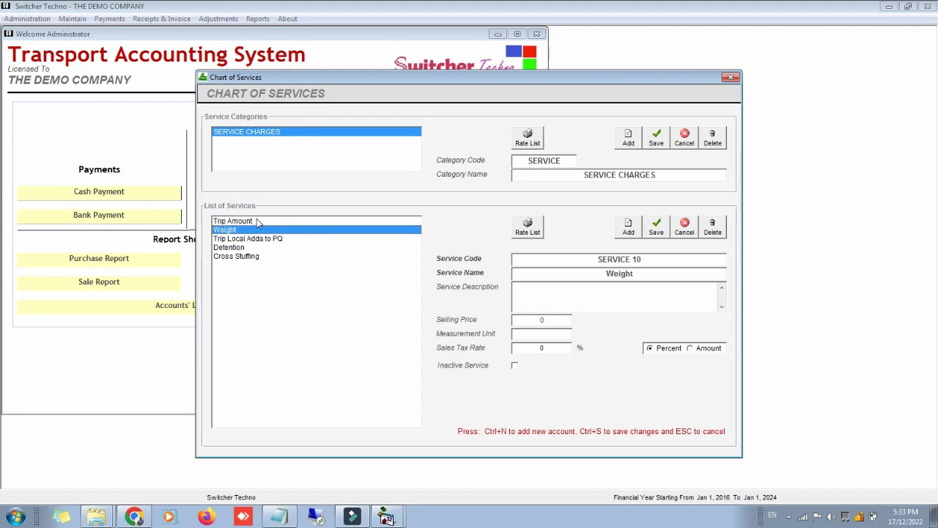
pyautogui.press('Down')
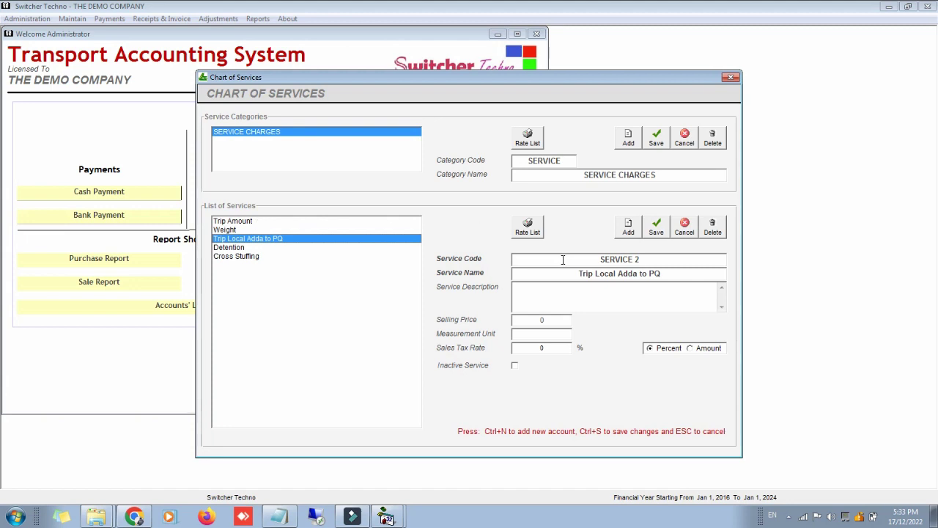
# Try a new service entry with code "servise 3" and name "akdhasuihklasjx", discard it, and close the Chart of Services
pyautogui.click(629, 227)
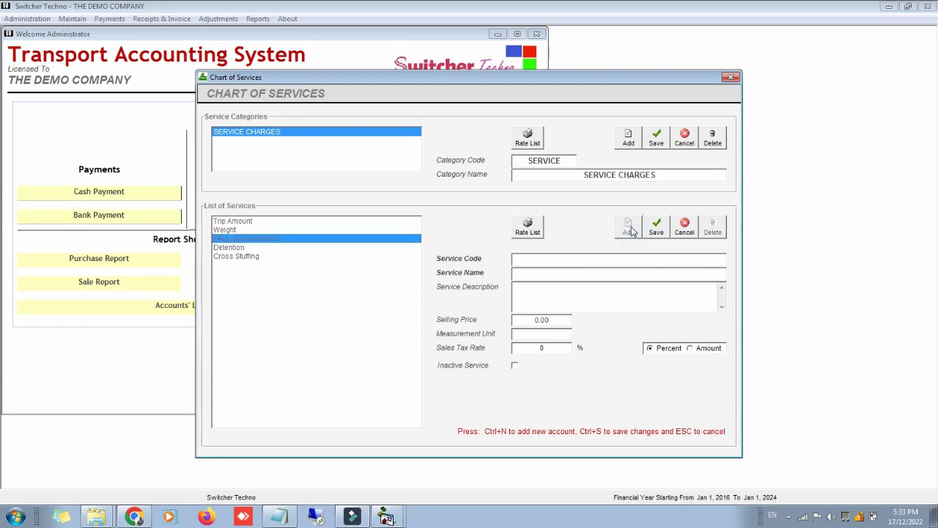
pyautogui.write('servise 3')
pyautogui.press('Tab')
pyautogui.write('akdhasuihklasjx')
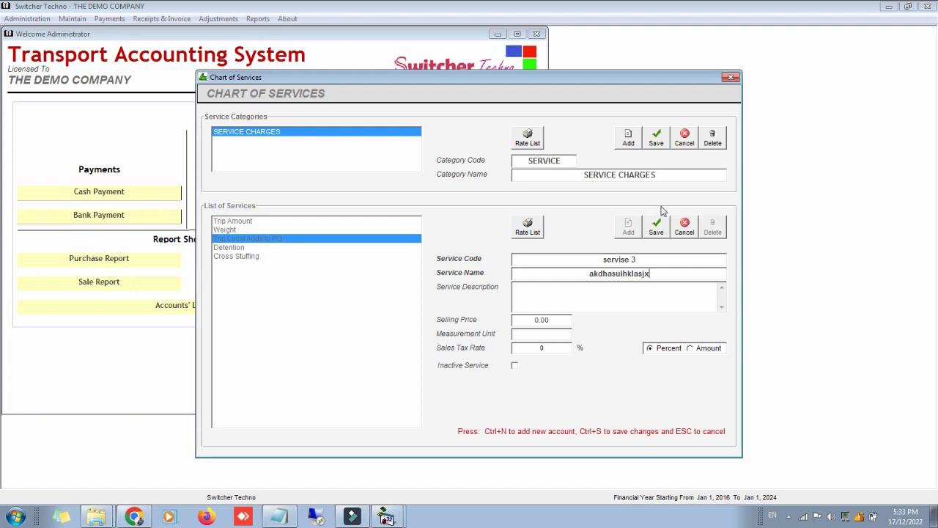
pyautogui.click(684, 227)
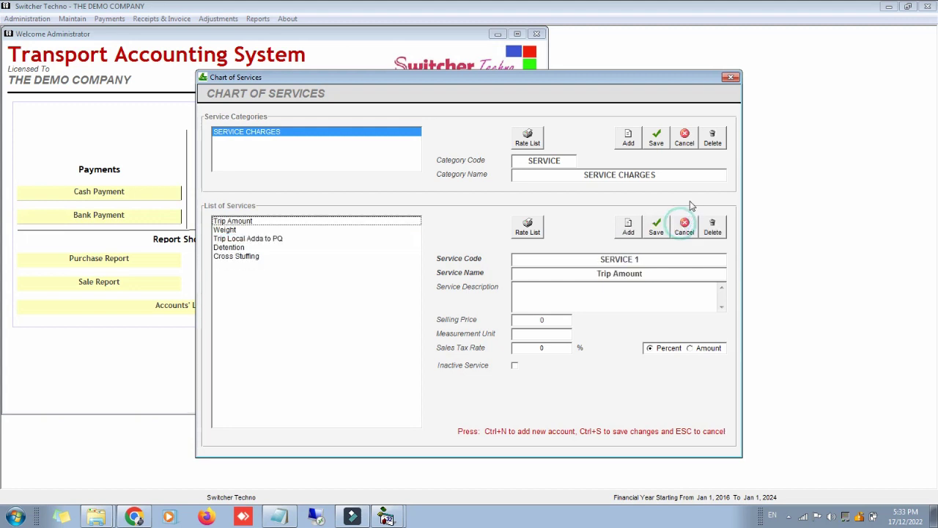
pyautogui.click(731, 77)
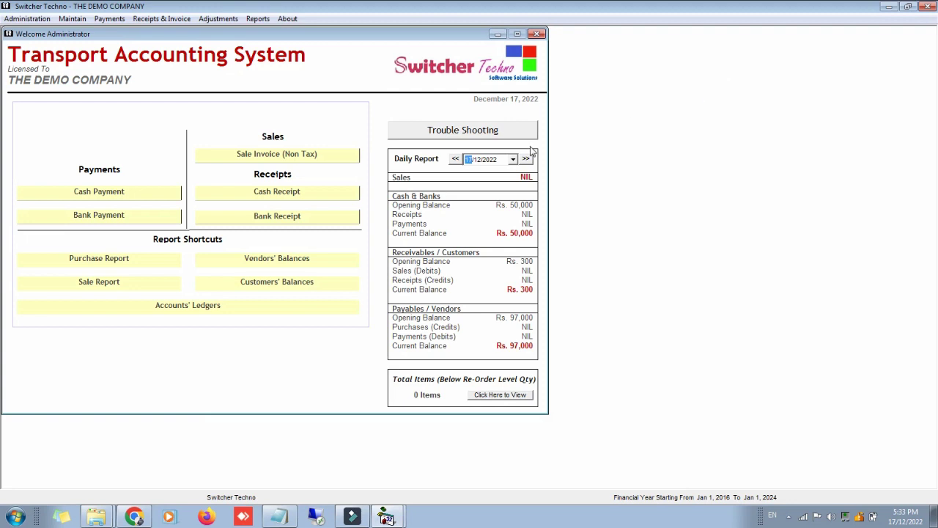
# Open the Customers list and view the New Active Mobile record among the credit customers
pyautogui.click(65, 22)
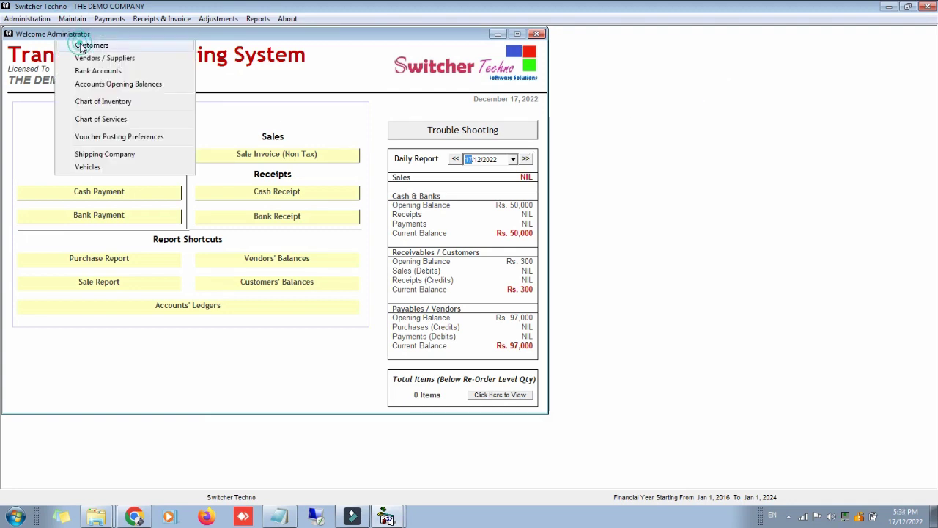
pyautogui.click(90, 44)
pyautogui.click(322, 160)
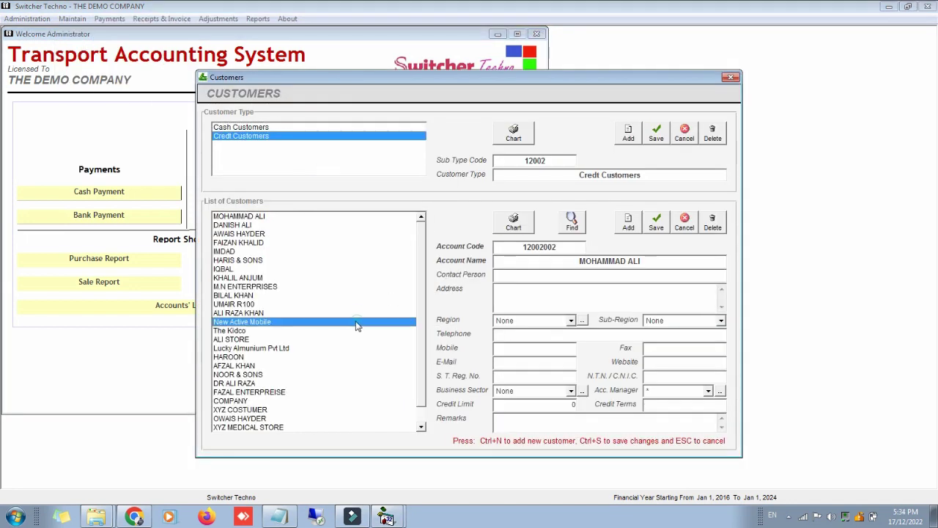
pyautogui.click(355, 322)
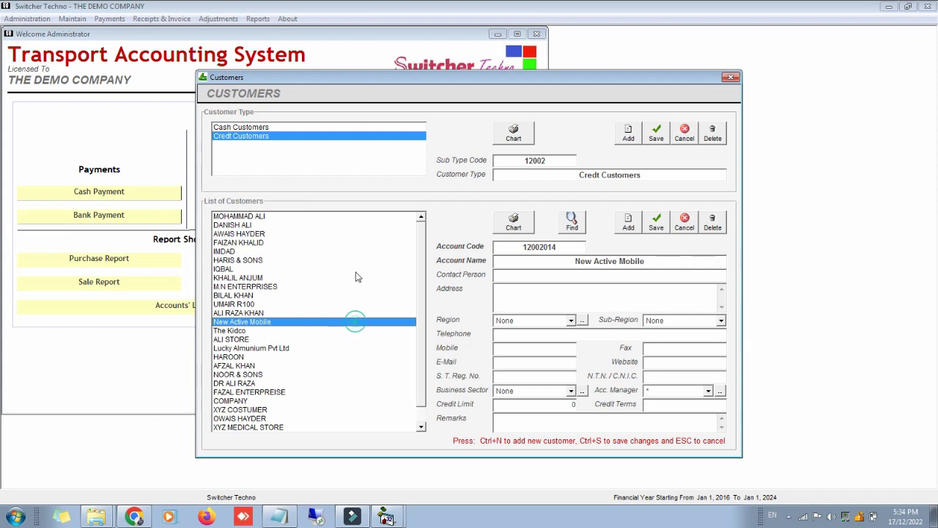
# Try a new credit customer entry with an account name, go through its remaining fields, discard it, and close the Customers window
pyautogui.click(638, 222)
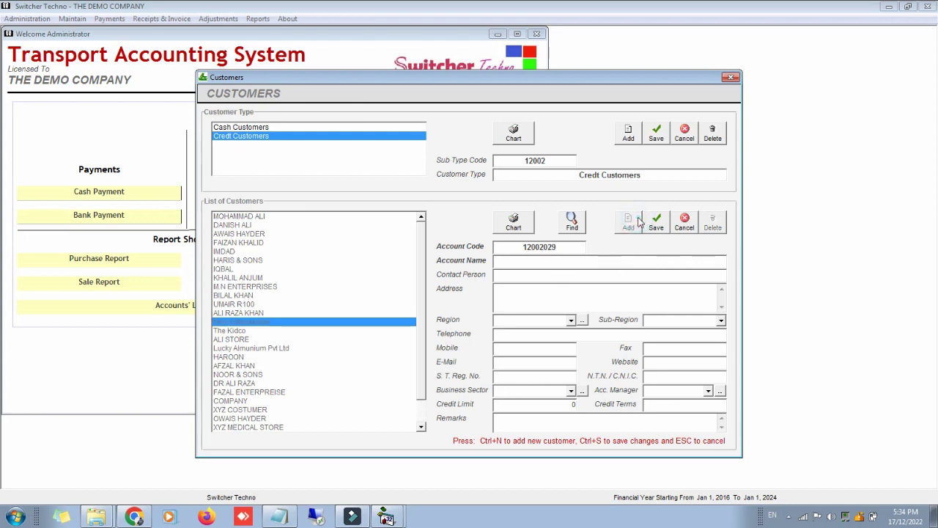
pyautogui.write('sameer')
pyautogui.click(531, 320)
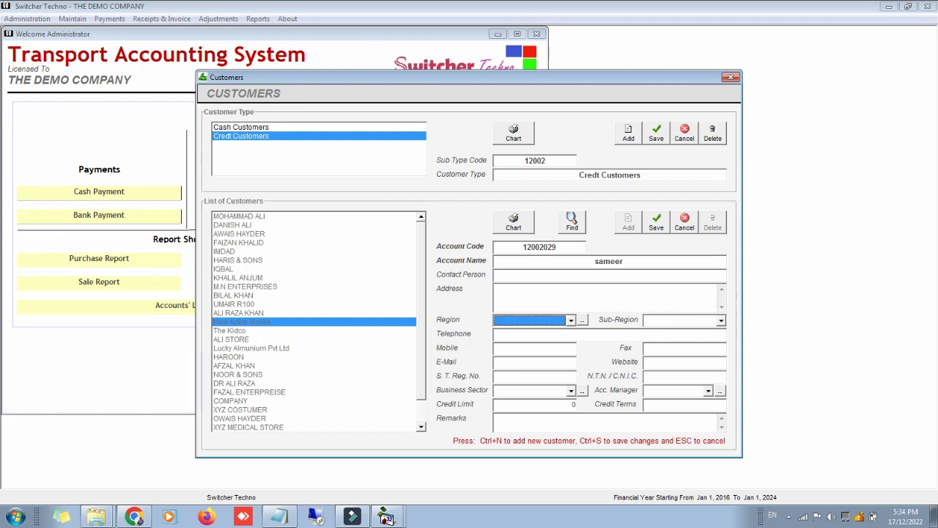
pyautogui.press('Tab')
pyautogui.press('Tab')
pyautogui.press('Tab')
pyautogui.press('Tab')
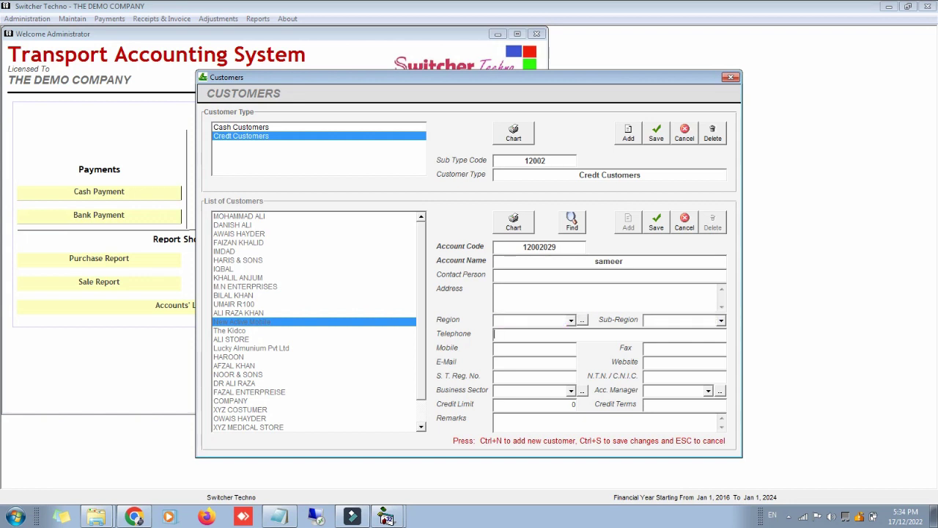
pyautogui.press('Tab')
pyautogui.press('Tab')
pyautogui.press('Tab')
pyautogui.press('Tab')
pyautogui.press('Tab')
pyautogui.press('Tab')
pyautogui.press('Tab')
pyautogui.press('Tab')
pyautogui.click(680, 232)
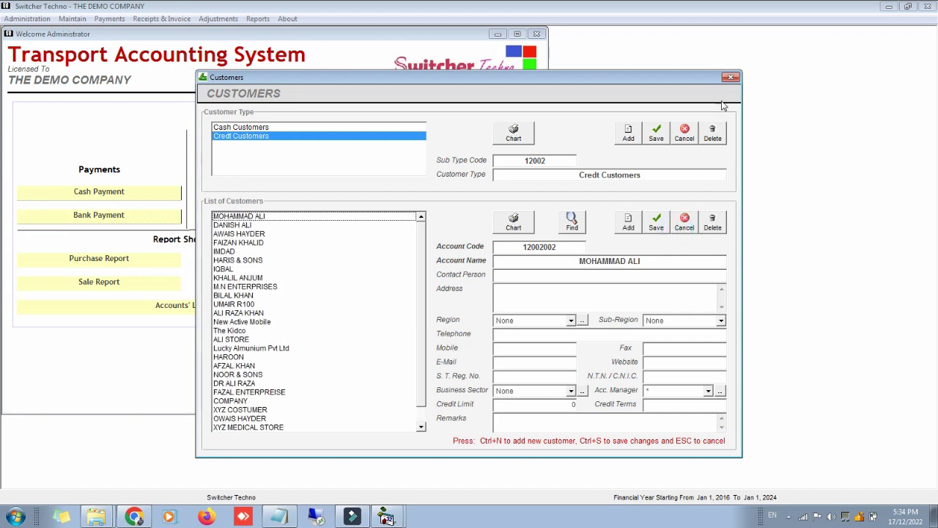
pyautogui.click(731, 77)
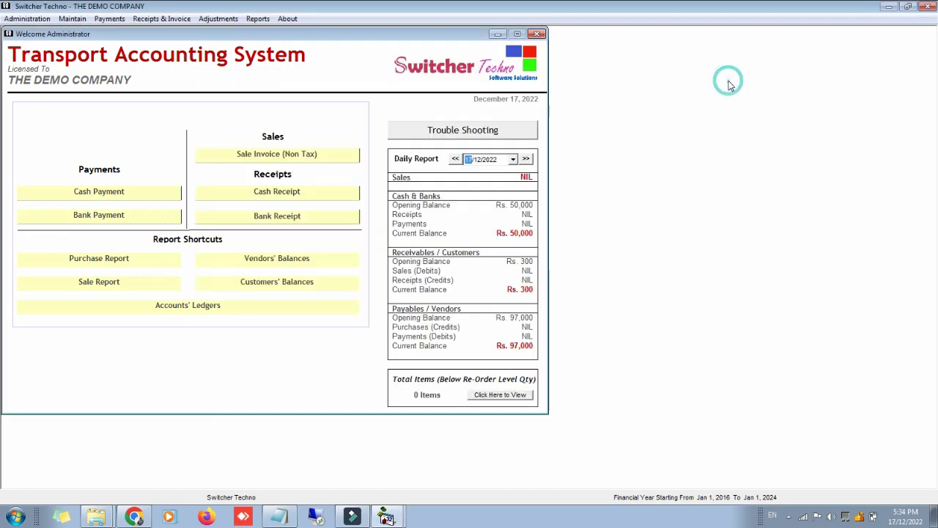
# Open a non-tax sale invoice and select the second customer in the code lookup for "s"
pyautogui.click(303, 158)
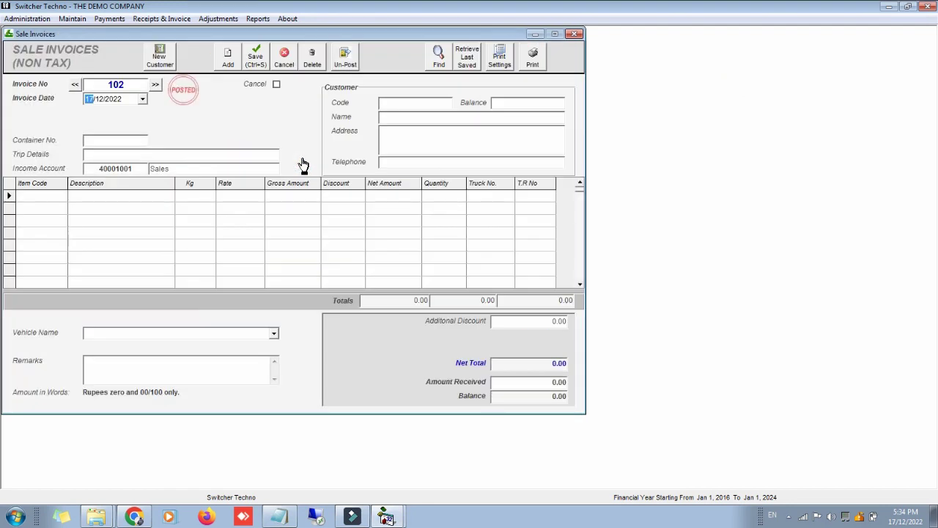
pyautogui.click(434, 104)
pyautogui.write('s')
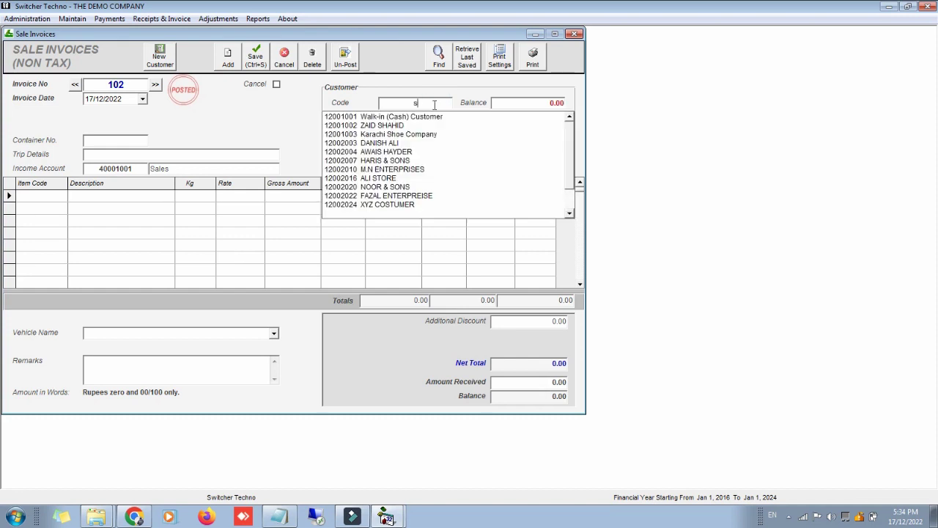
pyautogui.press('Down')
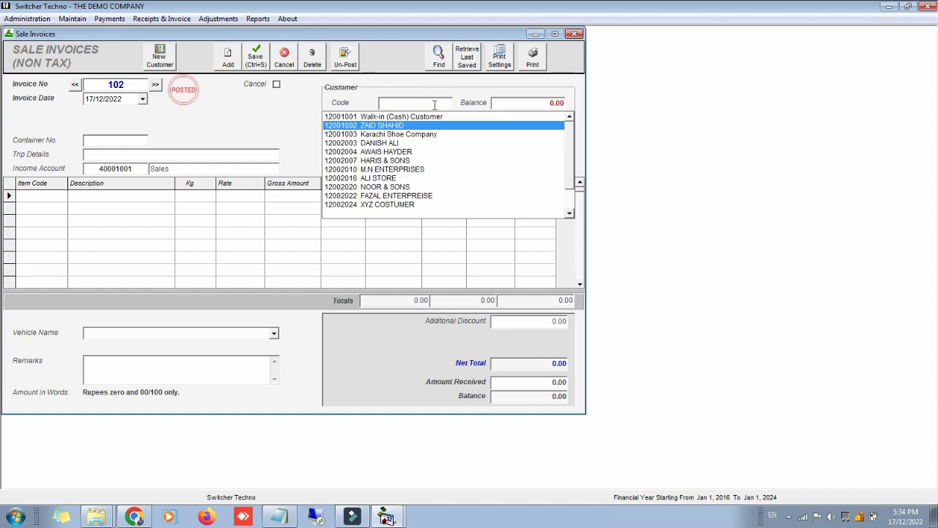
pyautogui.press('Return')
# Set the invoice's container number to 010101 and its trip details to "akrachi to multan"
pyautogui.click(121, 143)
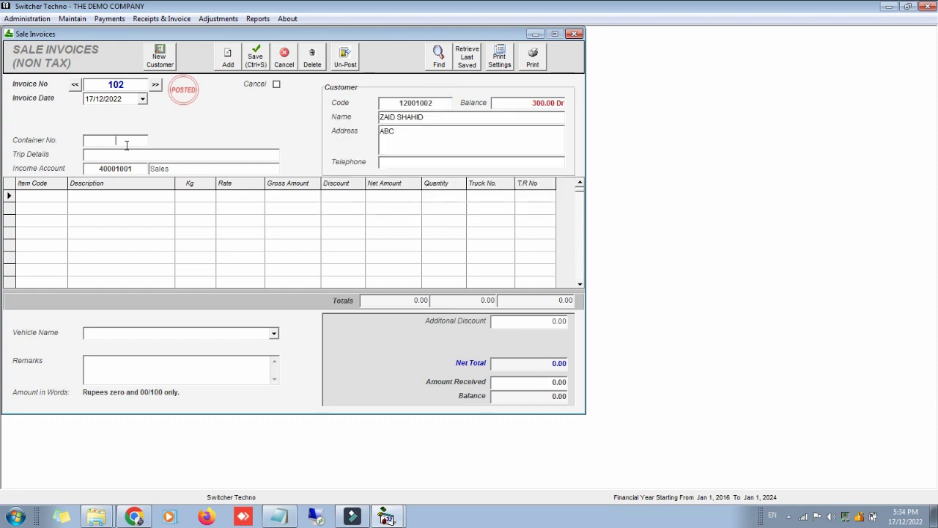
pyautogui.write('010101')
pyautogui.click(126, 153)
pyautogui.write('akrachi to multan')
# Add the Weight service as the first invoice line with 500 kg at a rate of 100
pyautogui.click(44, 193)
pyautogui.write('s')
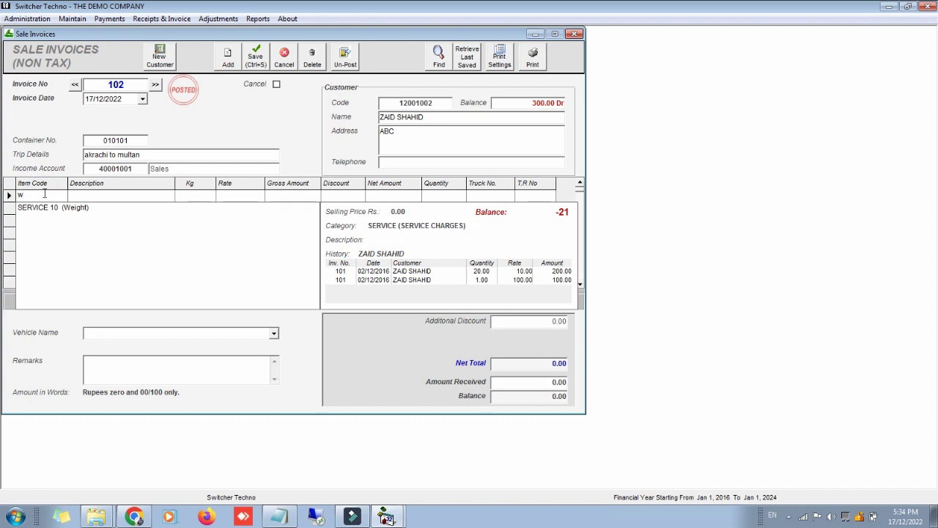
pyautogui.press('Down')
pyautogui.press('Return')
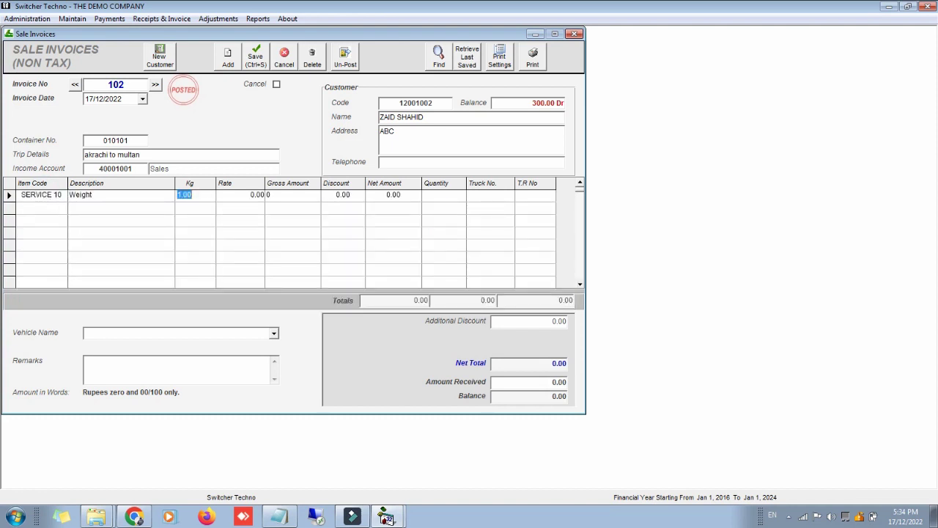
pyautogui.write('500')
pyautogui.press('Return')
pyautogui.press('Return')
pyautogui.hotkey('shift', 'Tab')
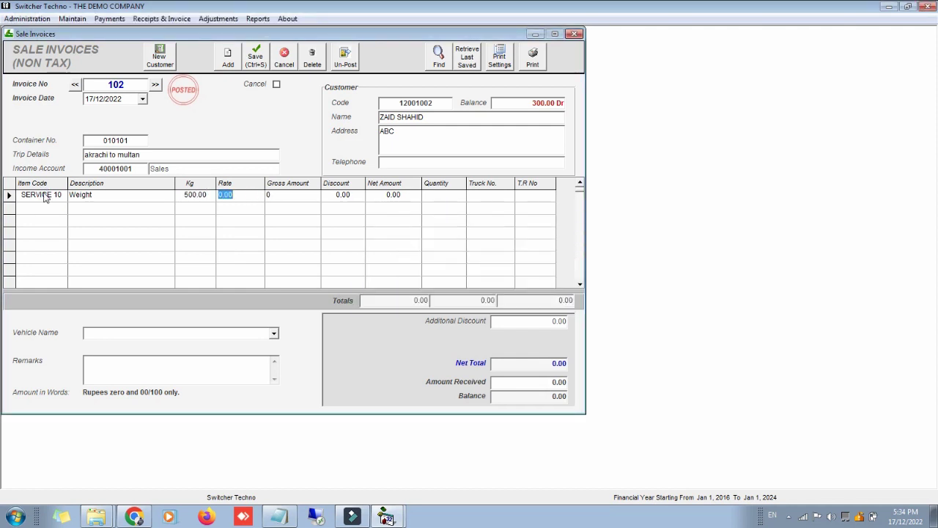
pyautogui.write('1000')
pyautogui.press('Return')
pyautogui.press('Return')
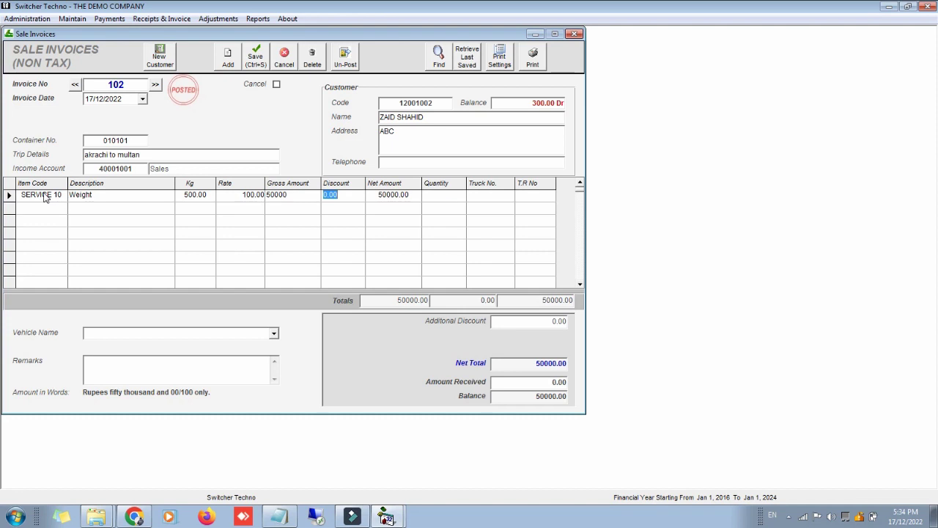
# Complete the Weight line with quantity "23 ctn", truck number 122345 and T.R number 9191, leaving the discount at zero
pyautogui.press('Return')
pyautogui.write('23 ctn')
pyautogui.click(44, 196)
pyautogui.write('122345')
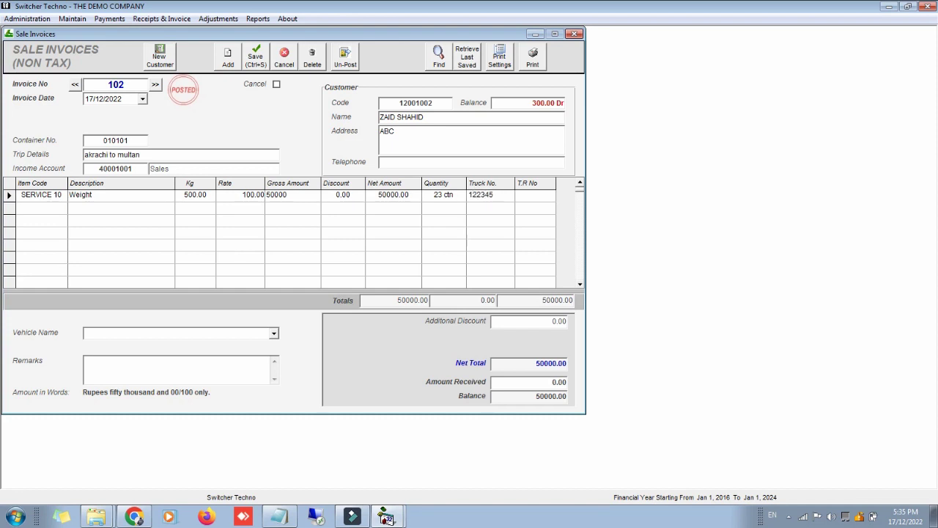
pyautogui.press('Tab')
pyautogui.write('9191')
# Assign vehicle 1 (Vehicles 0807) to the invoice and leave the remarks empty
pyautogui.click(273, 332)
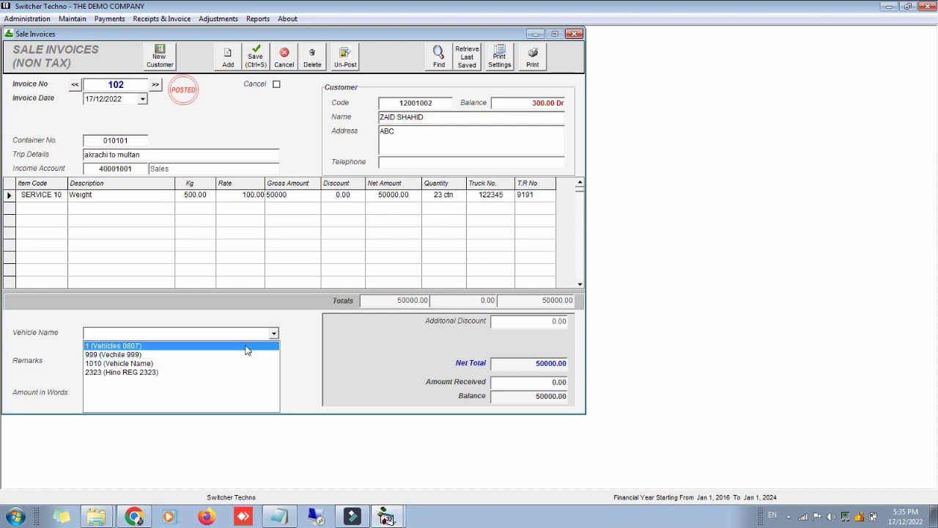
pyautogui.click(246, 346)
pyautogui.click(240, 361)
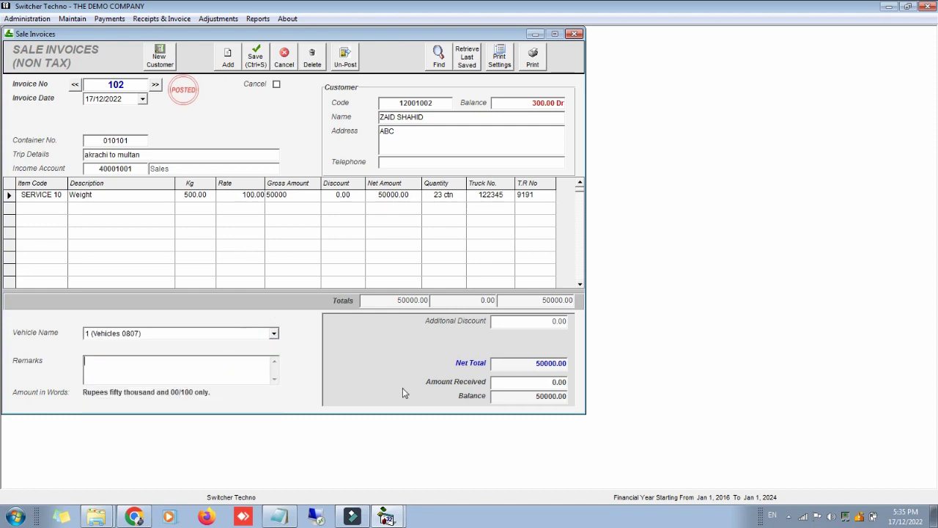
# Enter 10000 as the amount received, generate the invoice's printable bill, and close the preview
pyautogui.click(526, 379)
pyautogui.moveTo(553, 383); pyautogui.dragTo(572, 384)
pyautogui.write('10000')
pyautogui.click(531, 59)
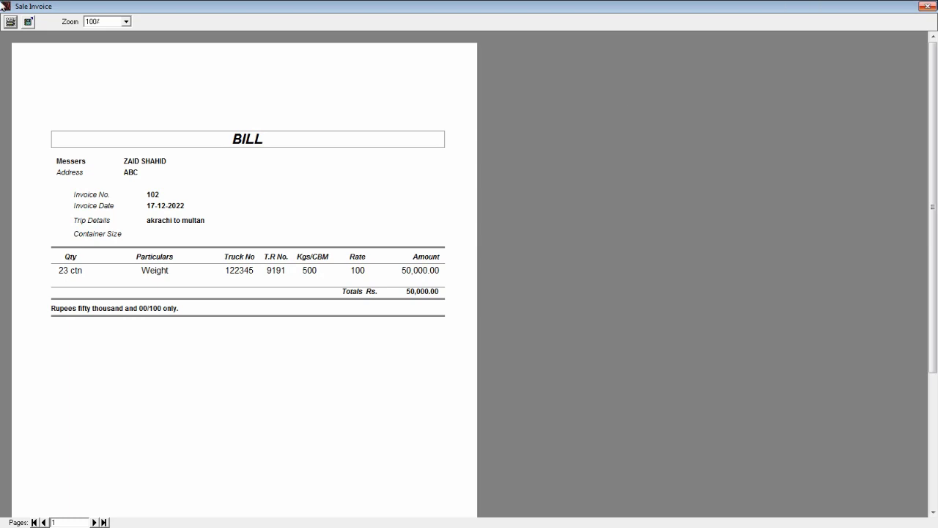
pyautogui.click(927, 6)
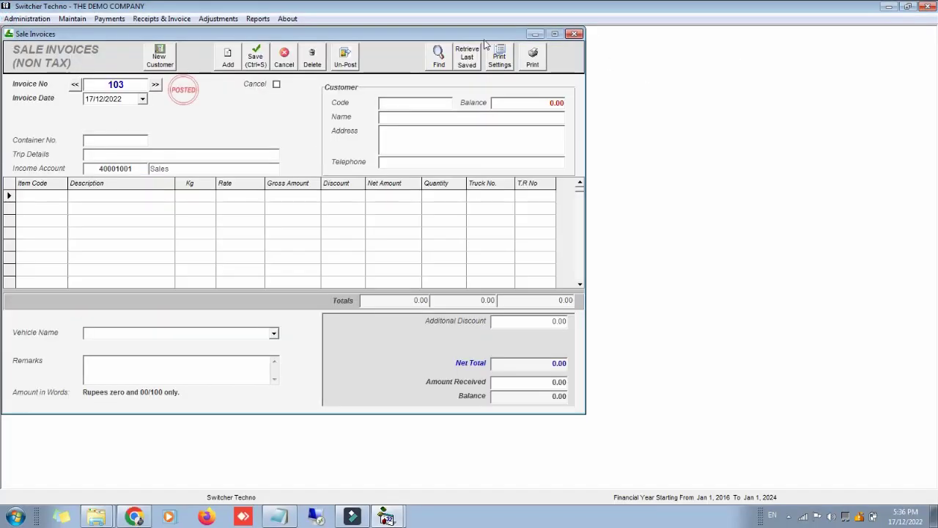
# Display the customer's account ledger for all dates and highlight its total balance
pyautogui.click(258, 18)
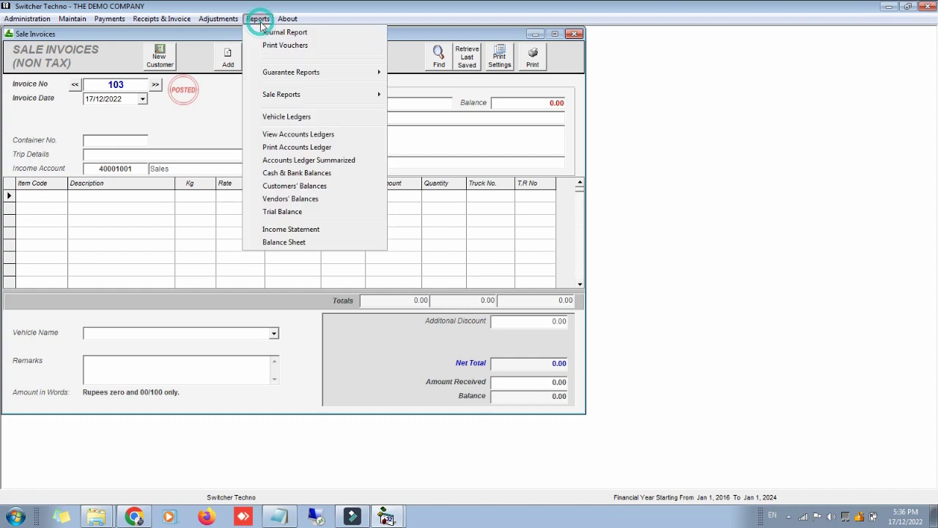
pyautogui.click(311, 135)
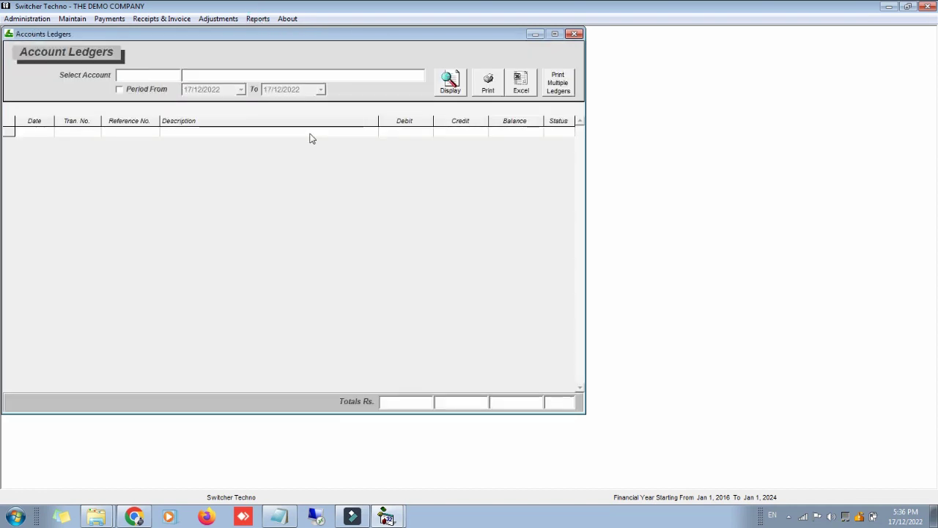
pyautogui.write('zai')
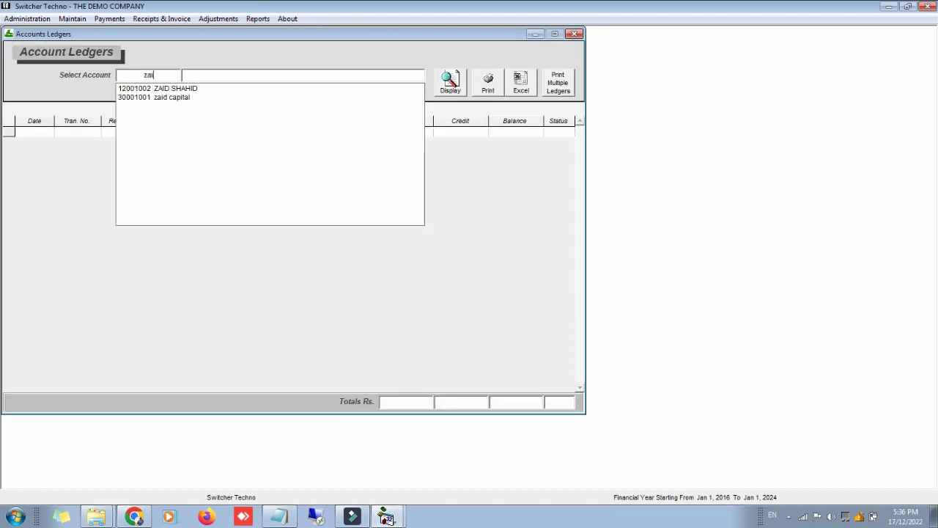
pyautogui.press('Down')
pyautogui.press('Return')
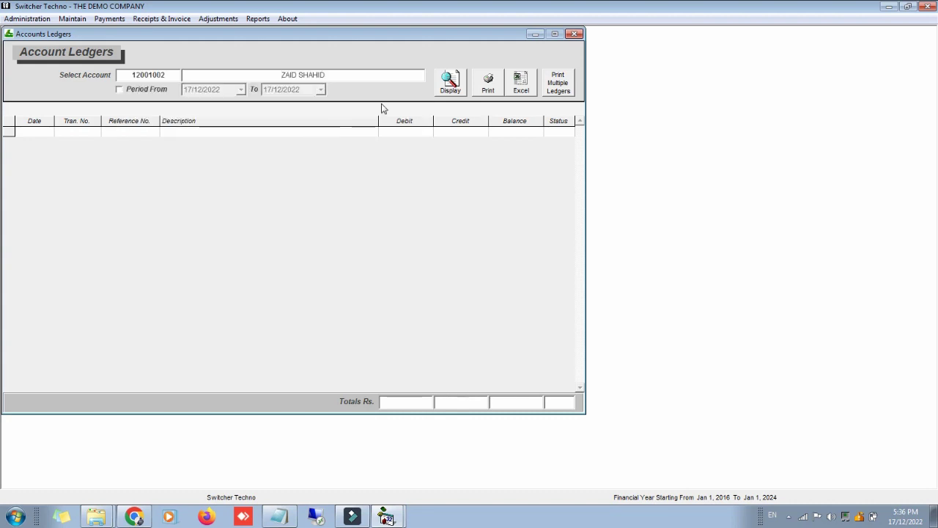
pyautogui.click(444, 94)
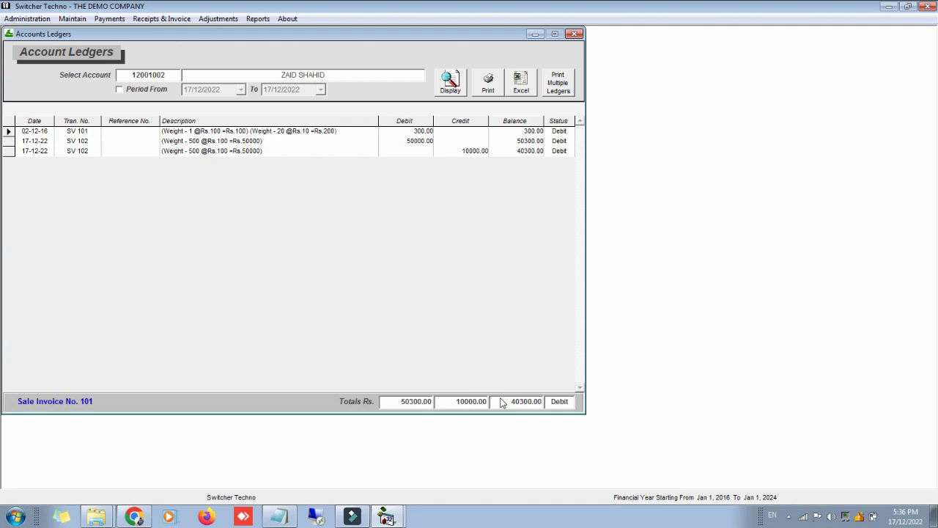
pyautogui.moveTo(501, 402); pyautogui.dragTo(559, 416)
# Start a cash receipt of the Receipt From Customer type with Cash in Hand as the cash account
pyautogui.click(119, 21)
pyautogui.moveTo(152, 22)
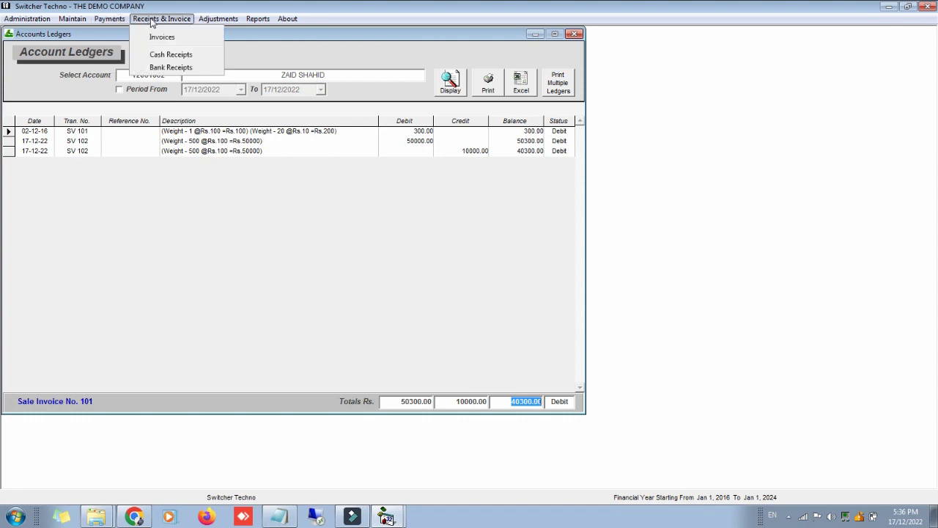
pyautogui.click(164, 55)
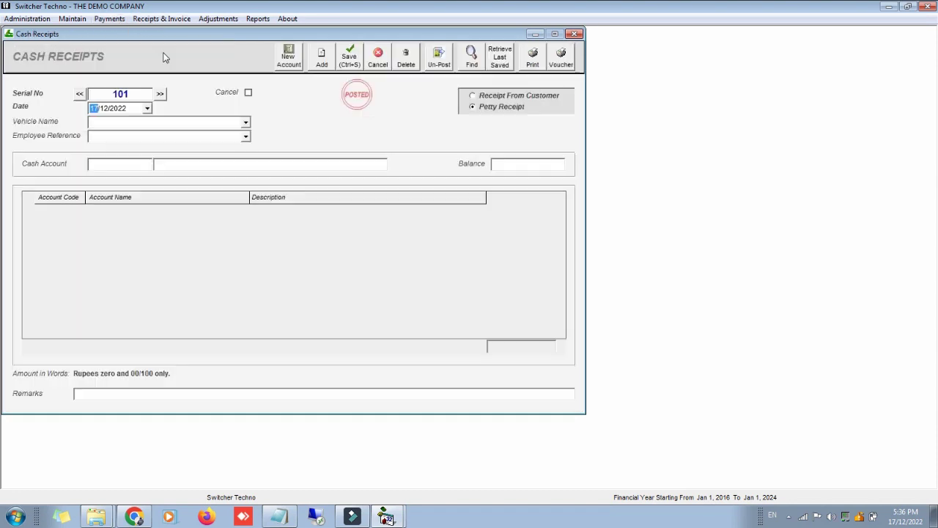
pyautogui.click(492, 97)
pyautogui.click(145, 164)
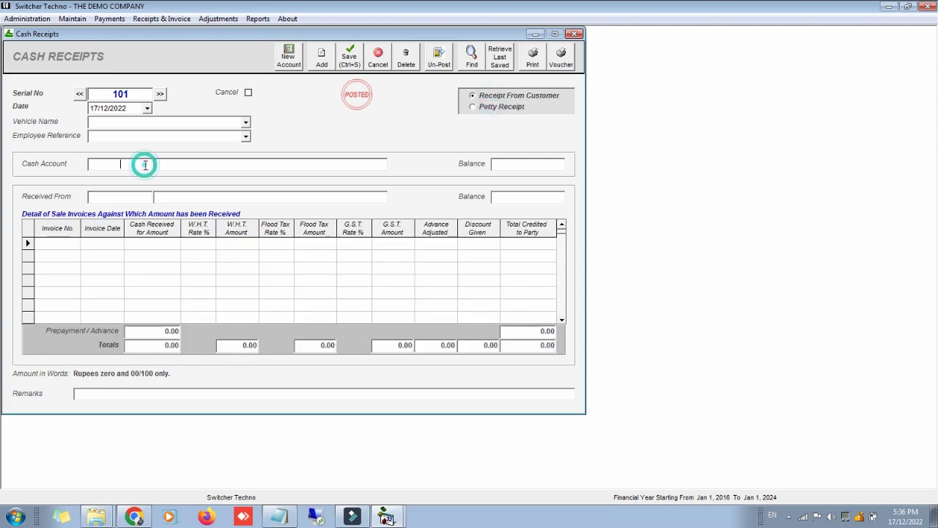
pyautogui.write('1000')
pyautogui.press('Return')
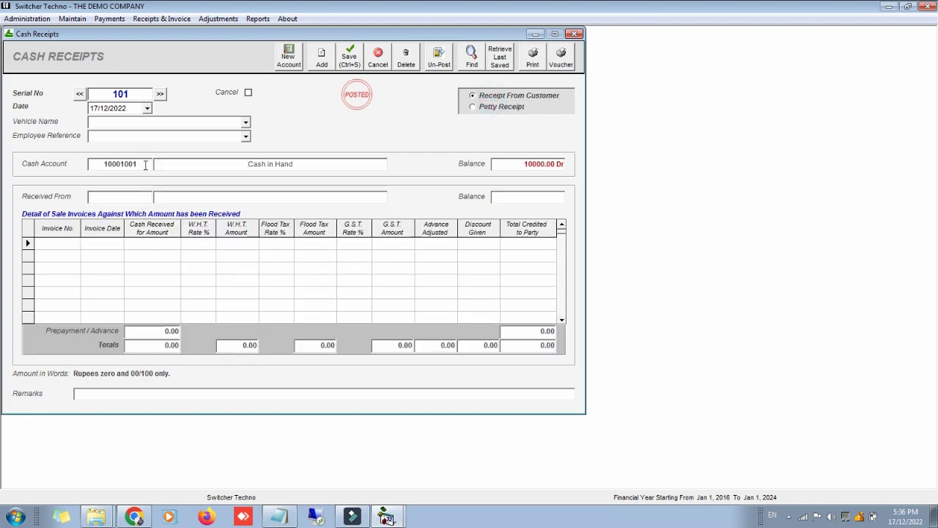
# Set the invoiced customer as the payer and apply the receipt to pending sale invoice 102
pyautogui.click(141, 193)
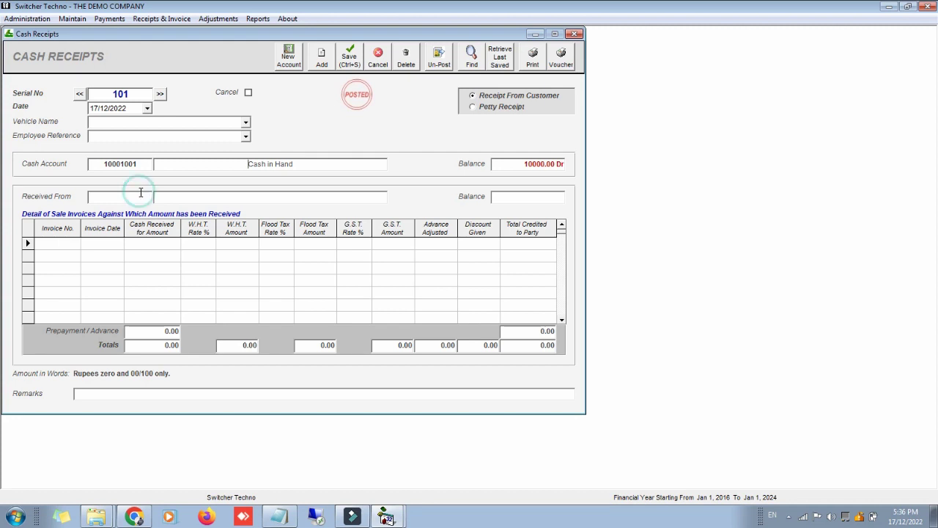
pyautogui.write('za')
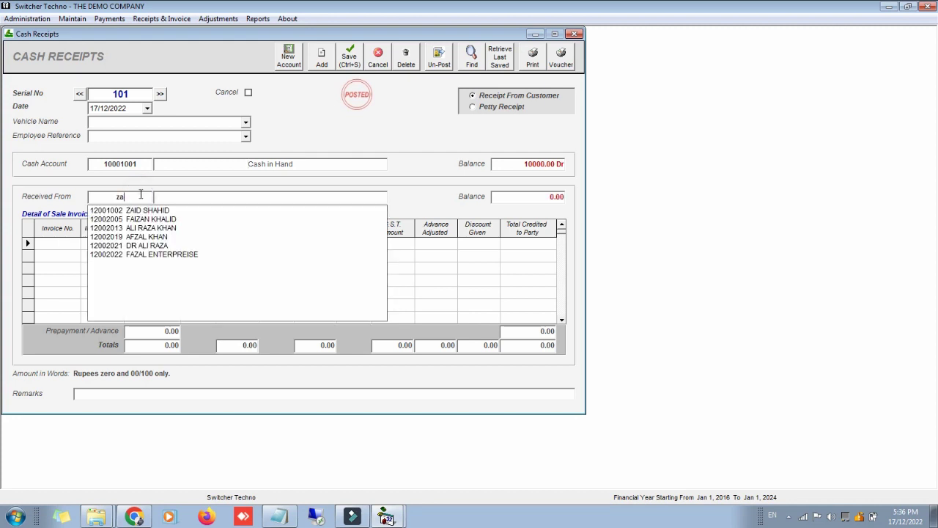
pyautogui.press('Return')
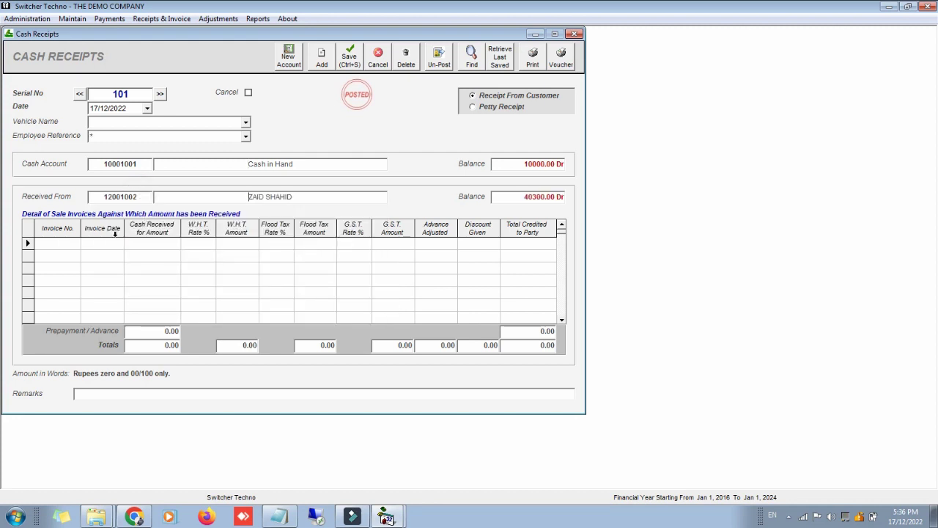
pyautogui.click(73, 243)
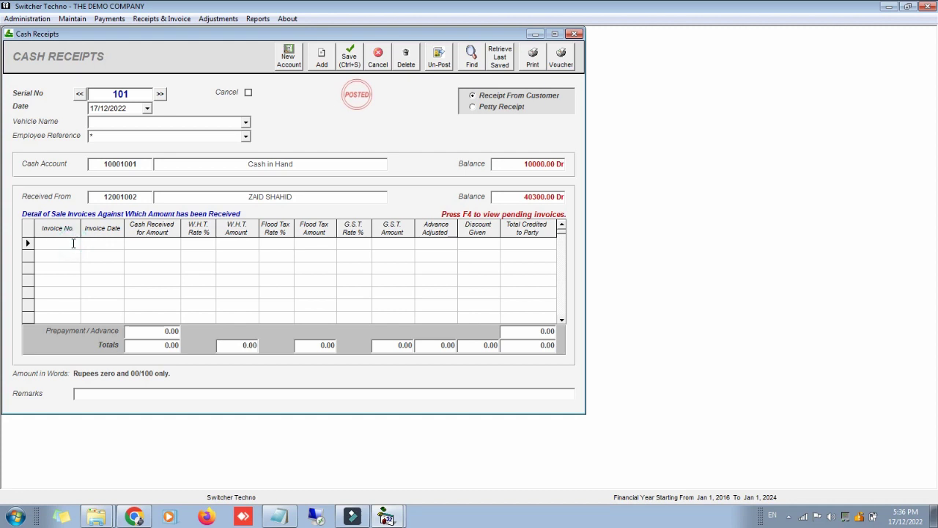
pyautogui.press('F4')
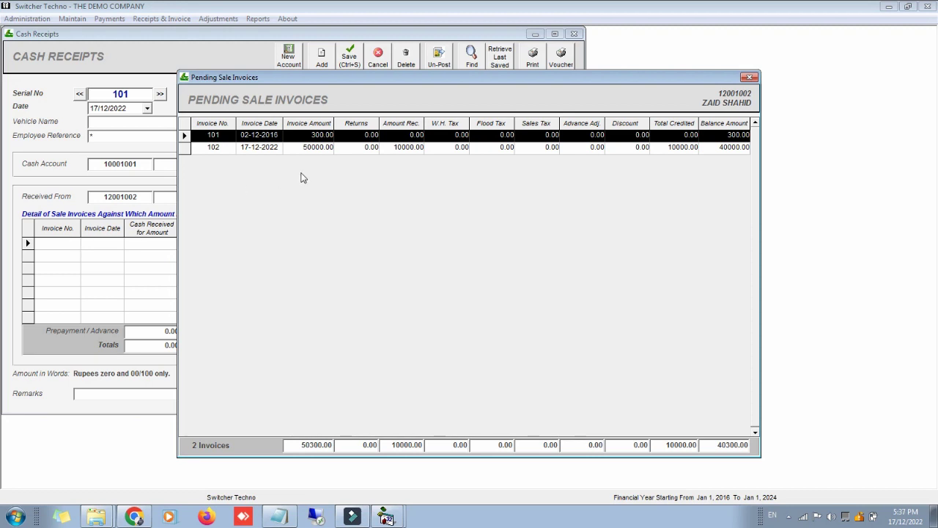
pyautogui.doubleClick(505, 150)
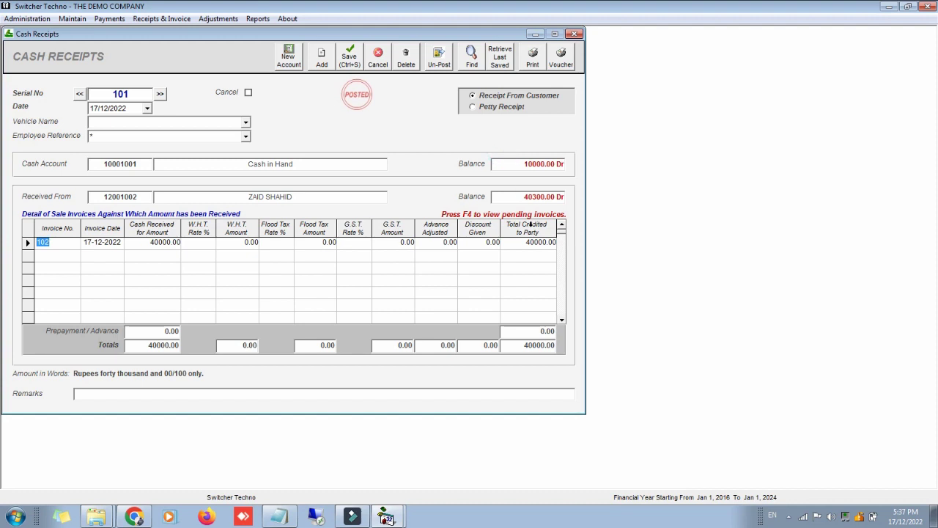
# Set the total credited to the party for invoice 102 to 30000
pyautogui.click(533, 246)
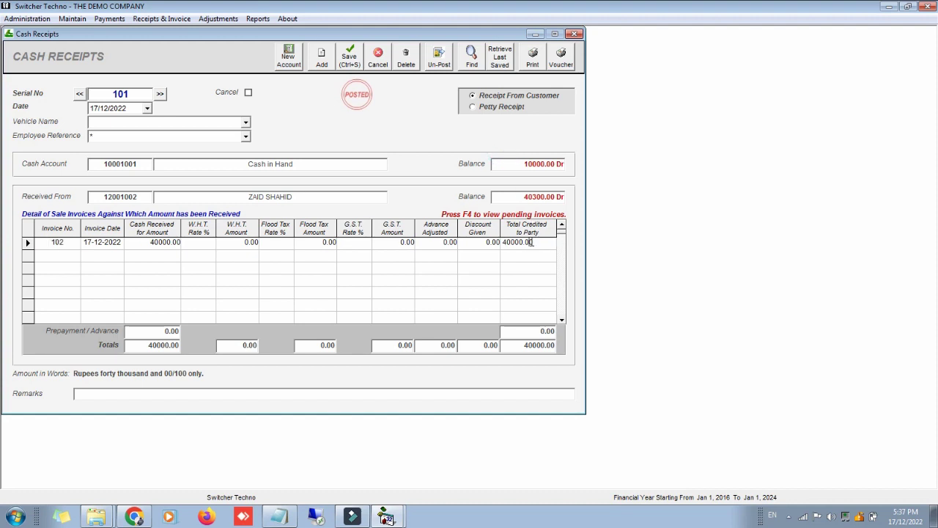
pyautogui.click(533, 245)
pyautogui.write('30000')
pyautogui.press('Return')
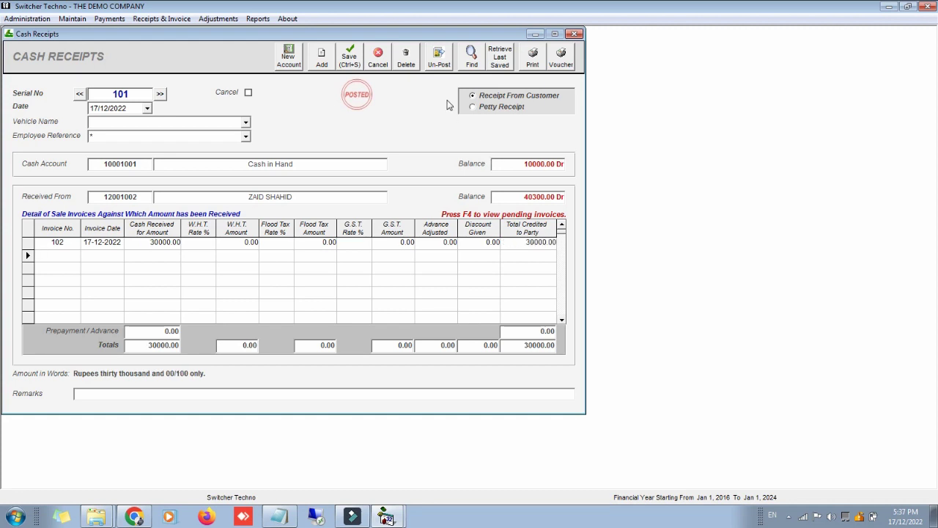
# Generate the printable receipt note, close its preview and return to the welcome screen
pyautogui.click(530, 67)
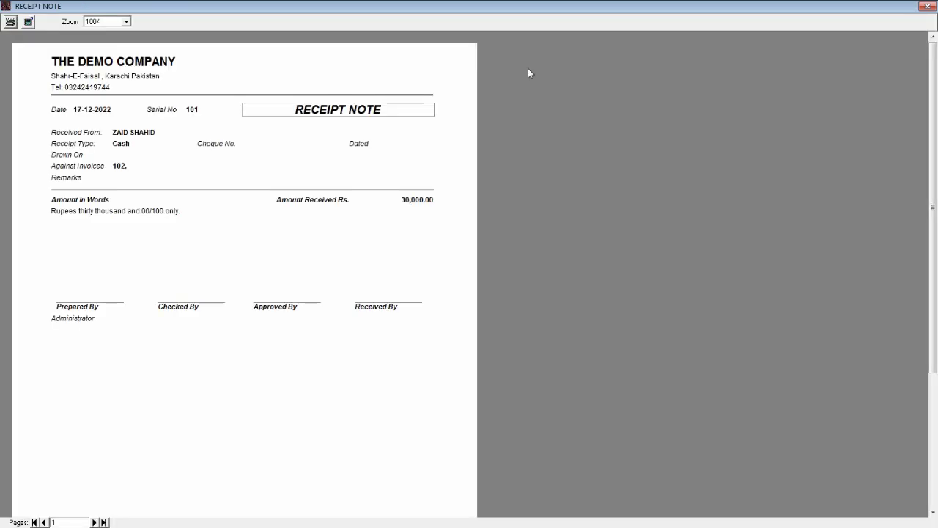
pyautogui.click(927, 6)
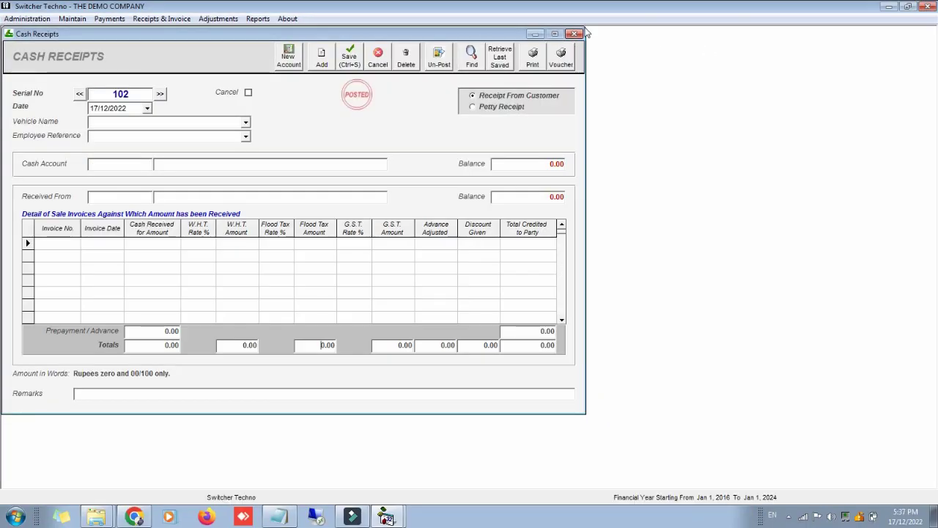
pyautogui.click(575, 33)
pyautogui.click(576, 33)
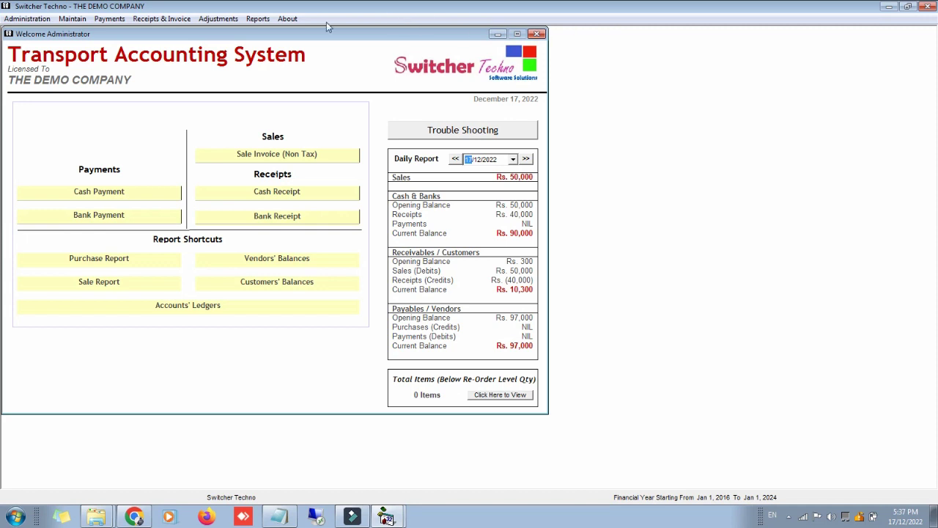
# Display the vehicle ledger for vehicle 1 (Vehicles 0807), review its entries and close the ledger
pyautogui.click(258, 18)
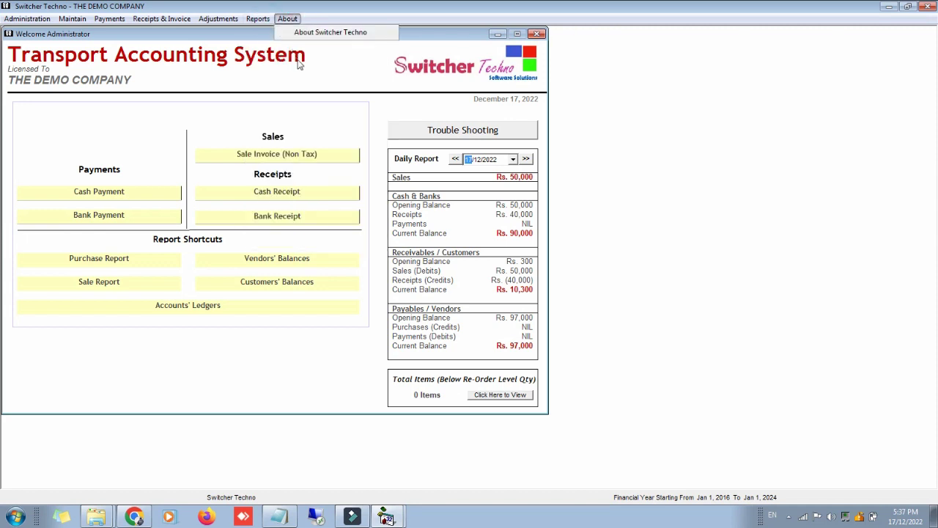
pyautogui.moveTo(279, 96)
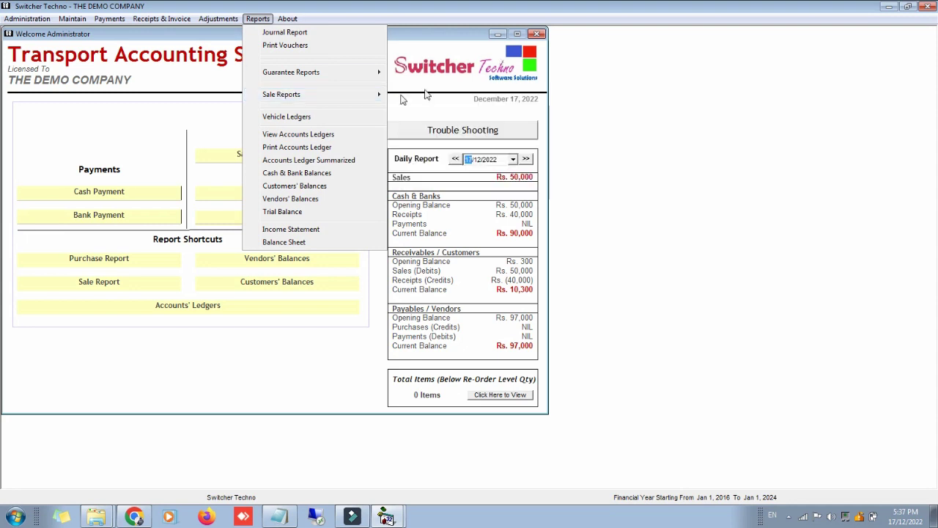
pyautogui.click(338, 115)
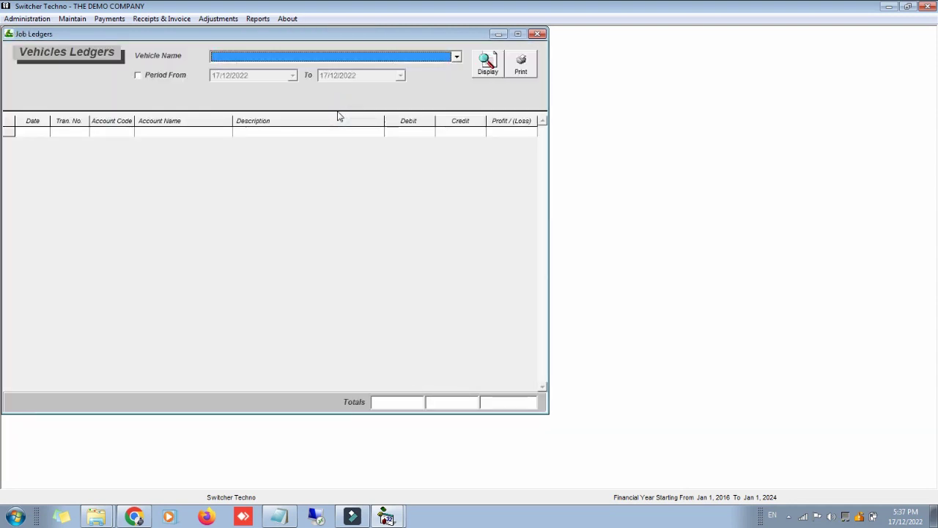
pyautogui.click(456, 57)
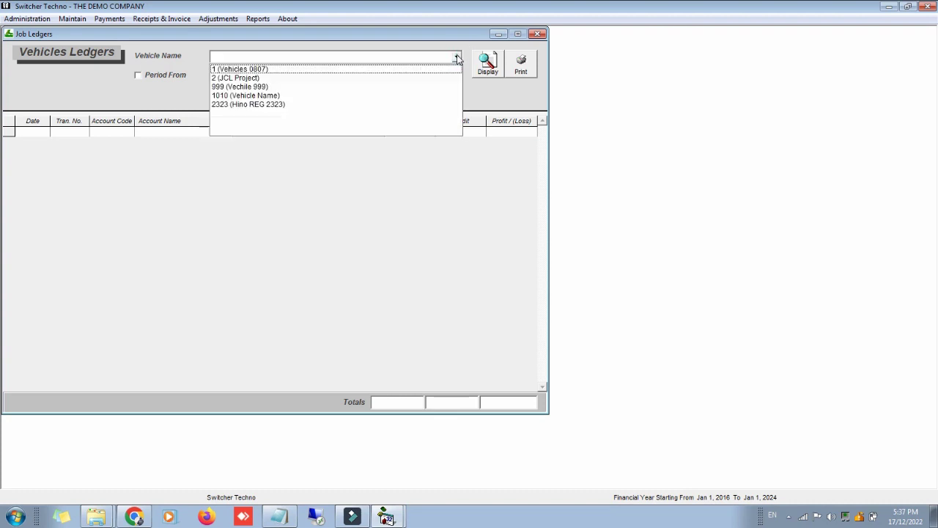
pyautogui.click(414, 70)
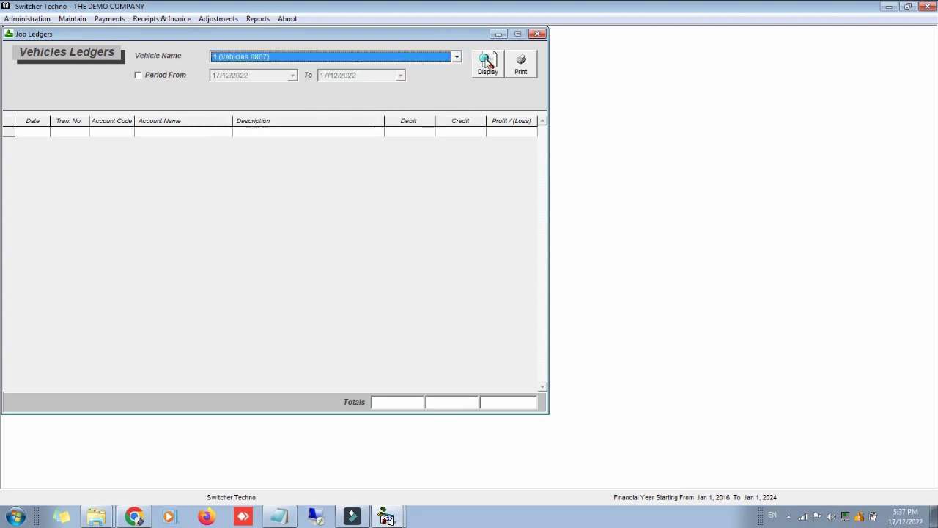
pyautogui.click(486, 63)
pyautogui.click(455, 165)
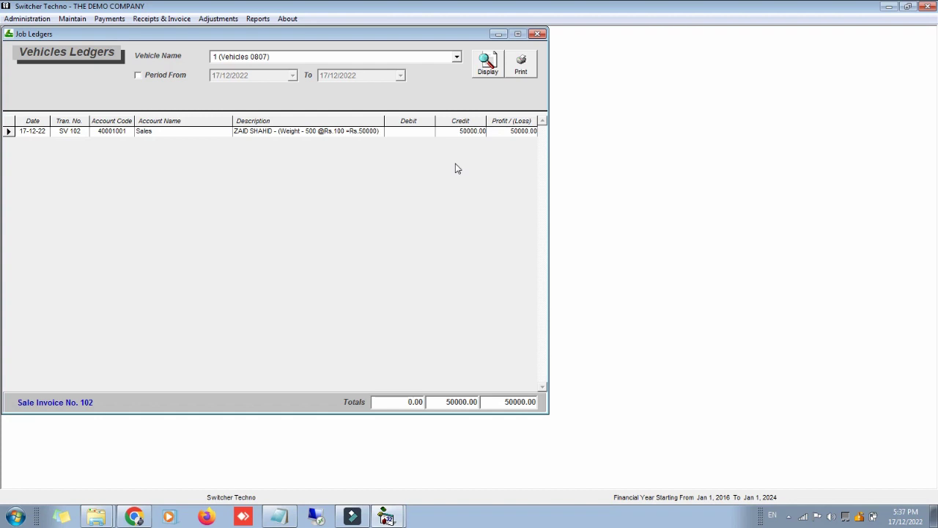
pyautogui.click(537, 34)
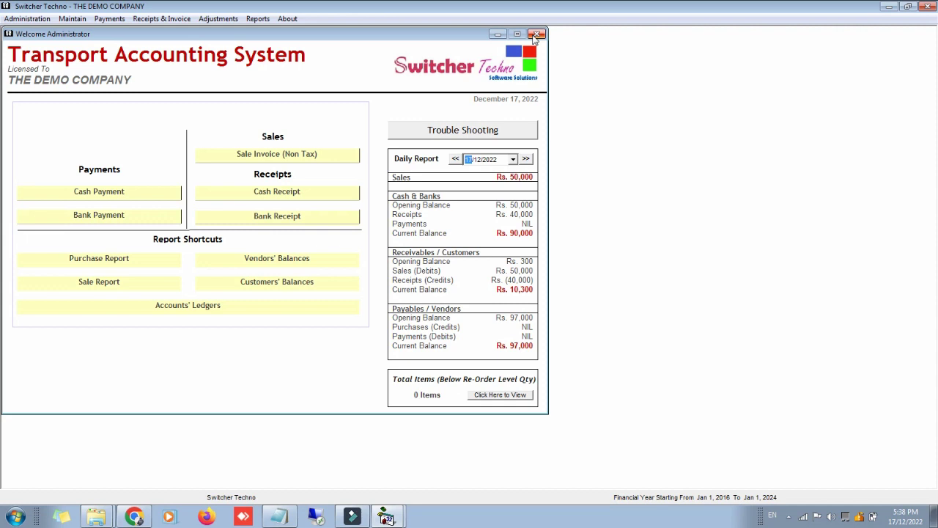
pyautogui.click(790, 517)
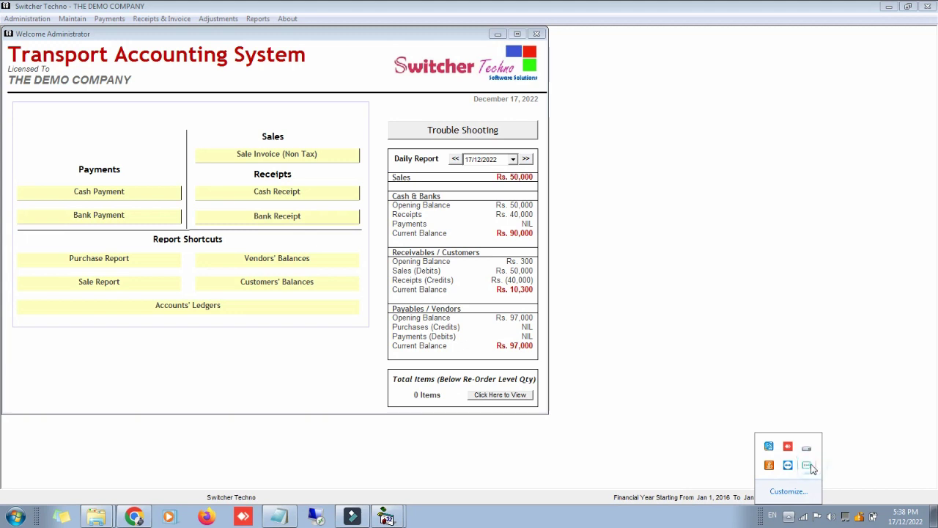
pyautogui.rightClick(811, 469)
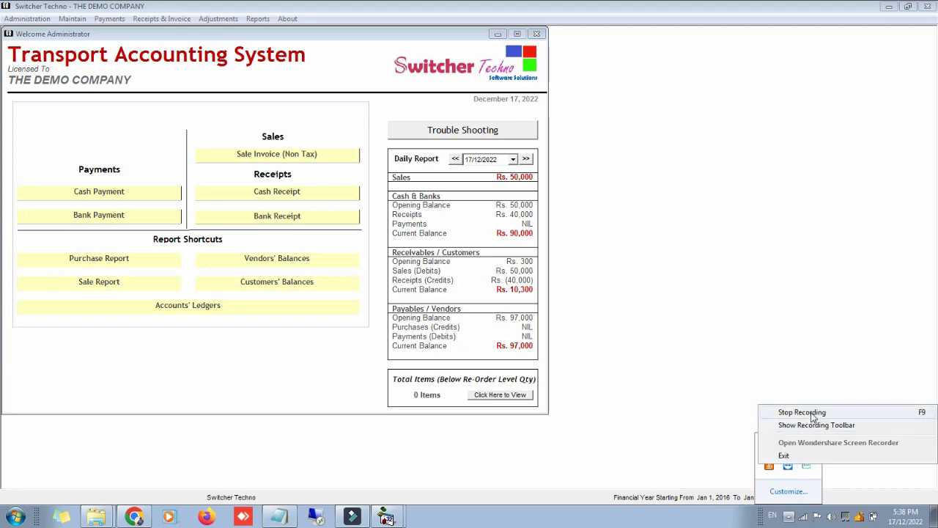